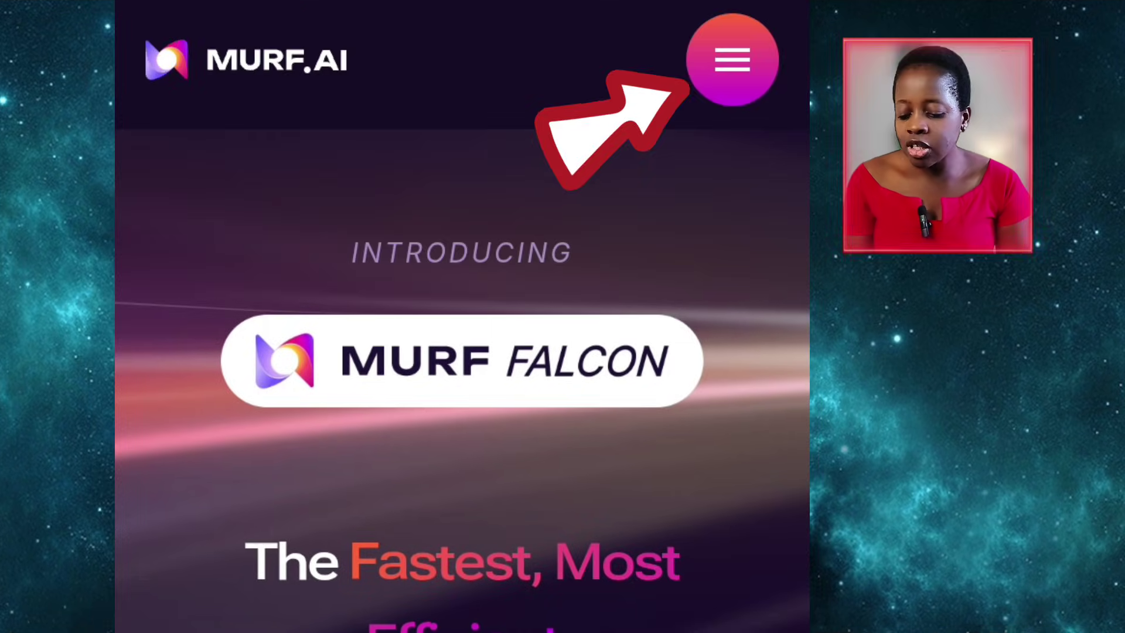
Step: Open the Voice Changer product page on the Murf AI site and go to its audio upload area
{"action": "left_click", "coordinate": [732, 60]}
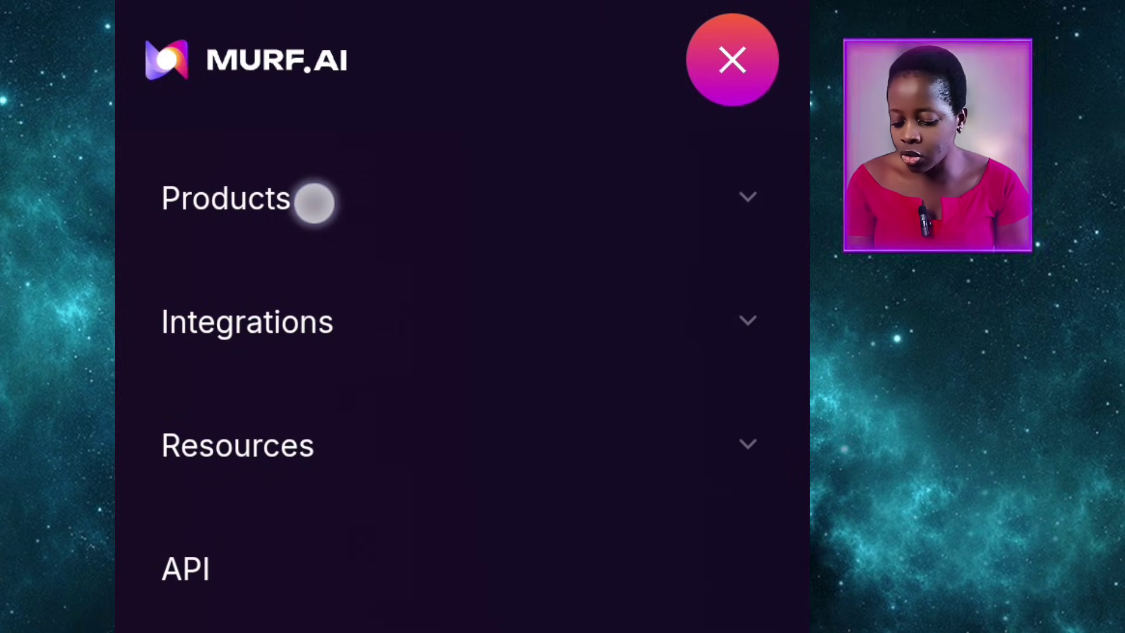
{"action": "left_click", "coordinate": [314, 208]}
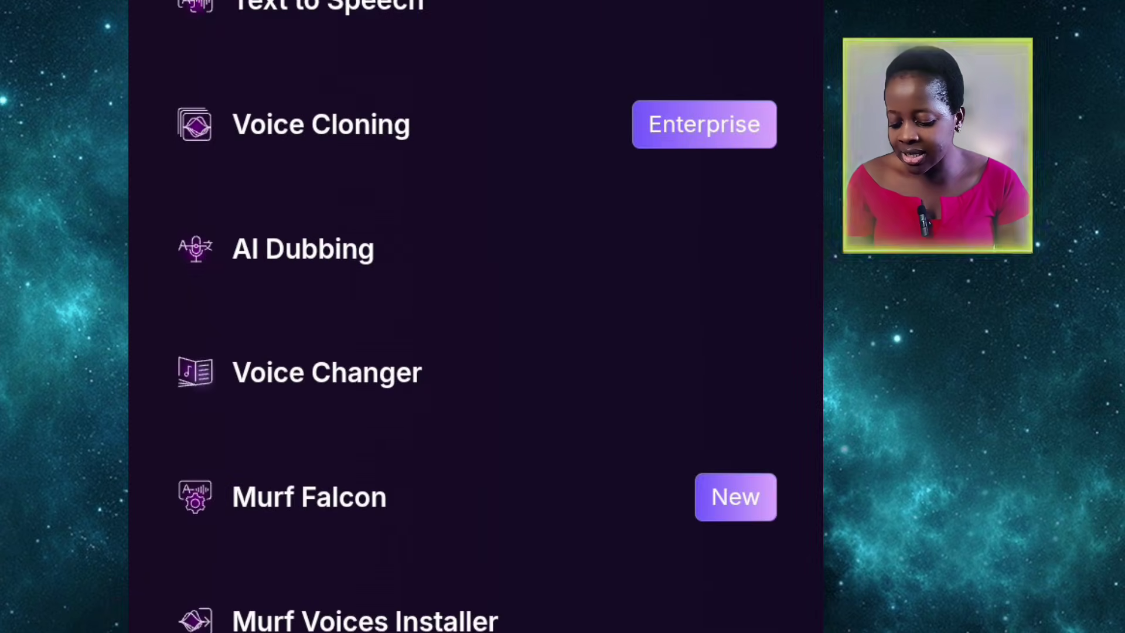
{"action": "left_click", "coordinate": [366, 381]}
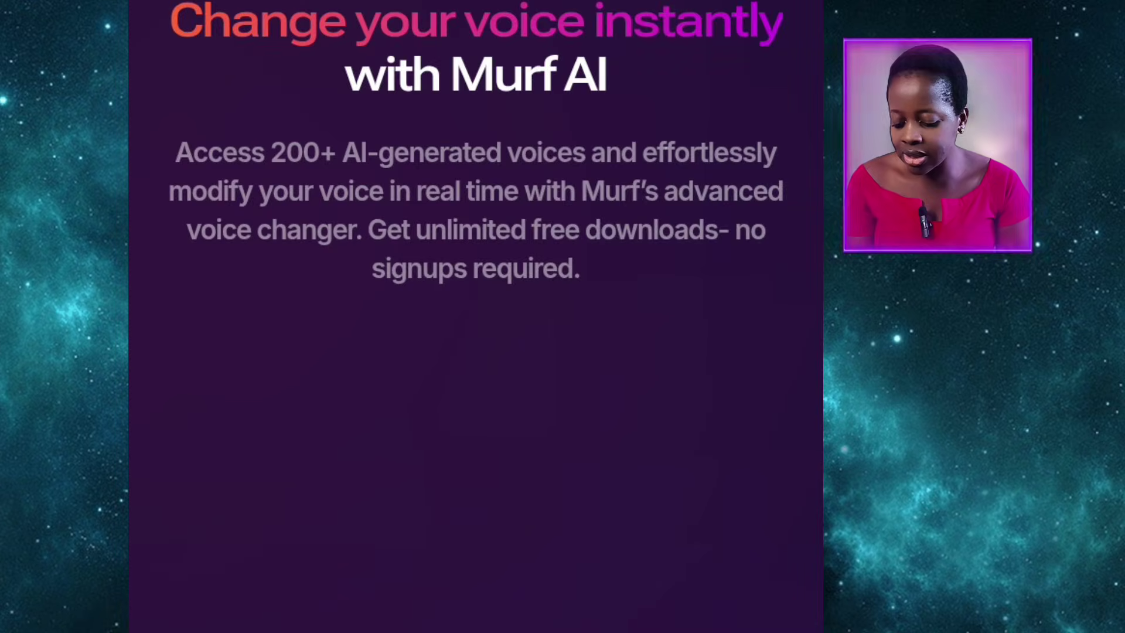
{"action": "scroll", "coordinate": [478, 316], "scroll_direction": "down", "scroll_amount": 8}
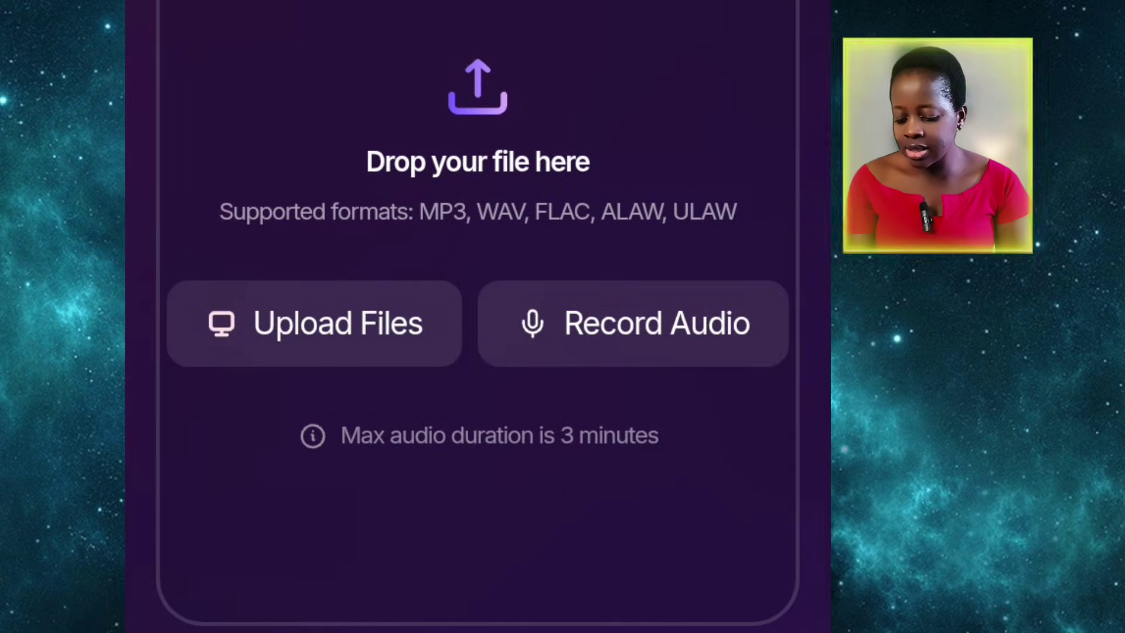
{"action": "scroll", "coordinate": [543, 130], "scroll_direction": "up", "scroll_amount": 1}
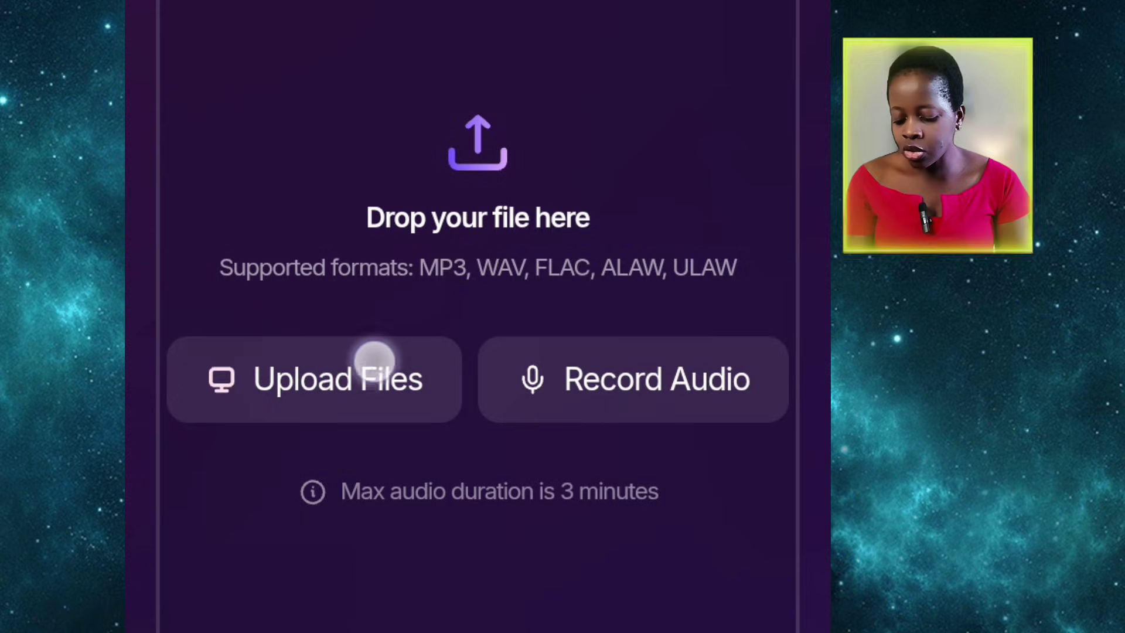
Step: Record an audio clip of about 23 seconds and proceed with the recording
{"action": "left_click", "coordinate": [653, 410]}
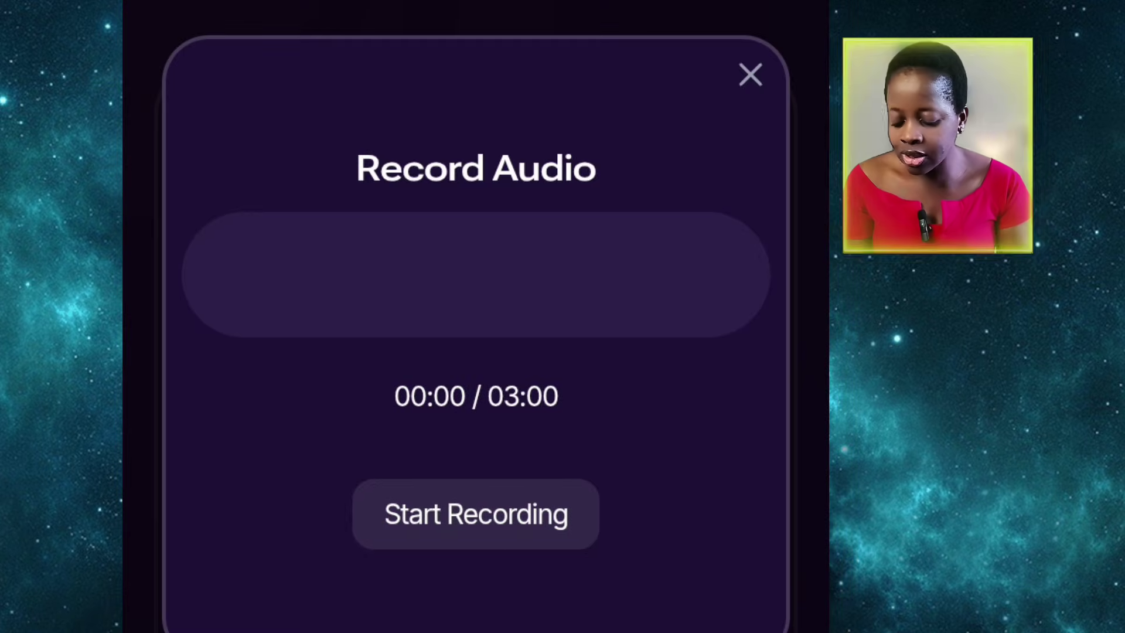
{"action": "left_click", "coordinate": [456, 511]}
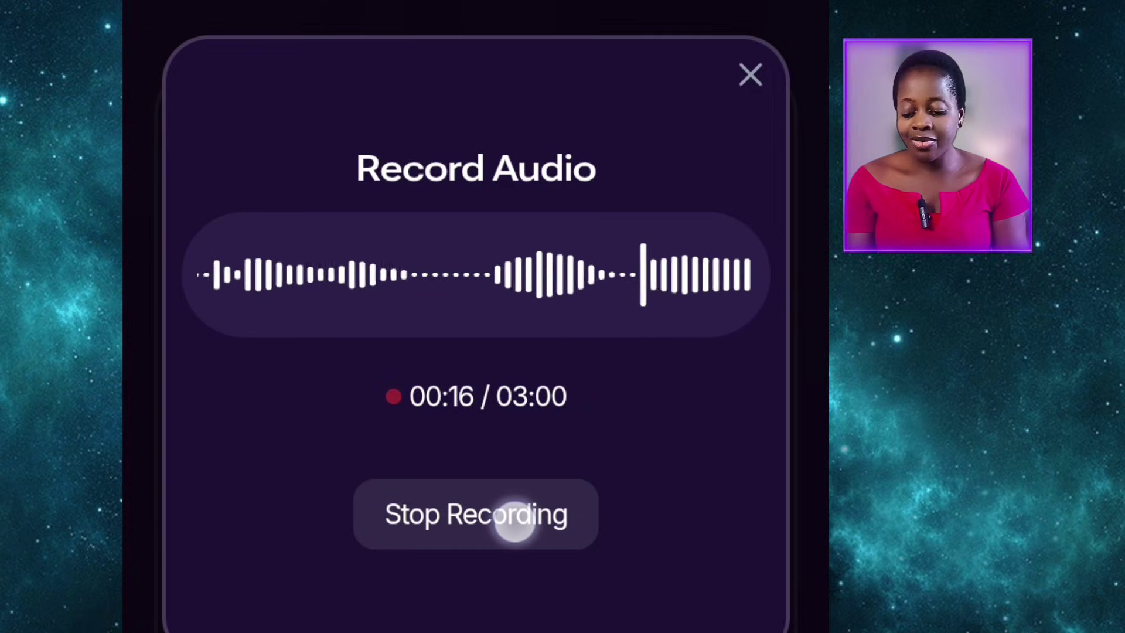
{"action": "left_click", "coordinate": [514, 521]}
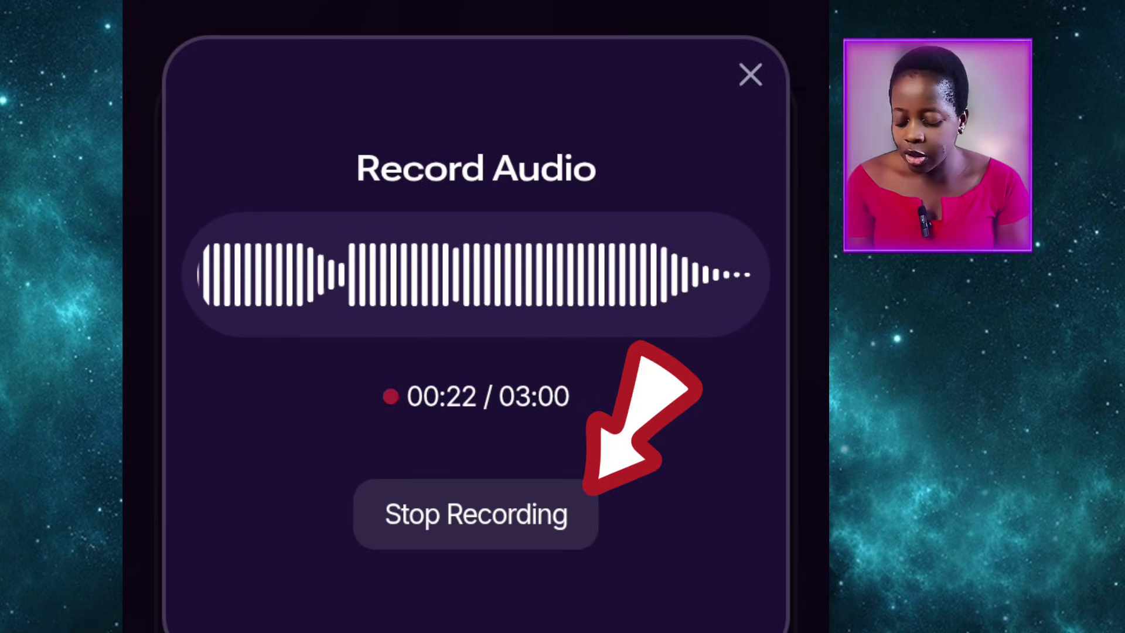
{"action": "left_click", "coordinate": [489, 515]}
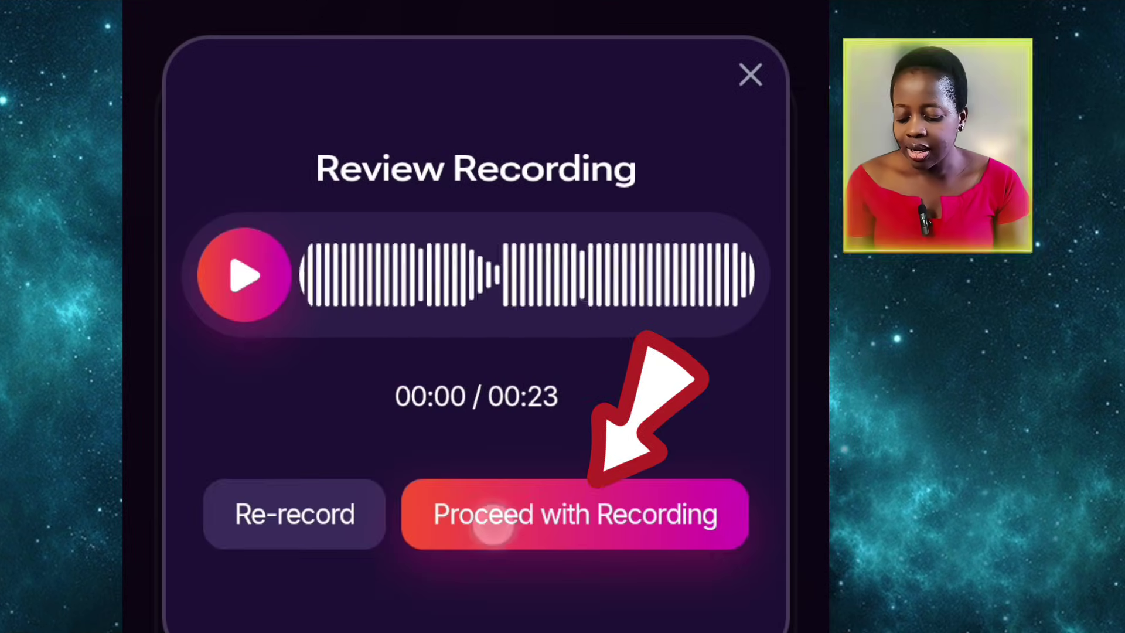
{"action": "left_click", "coordinate": [598, 515]}
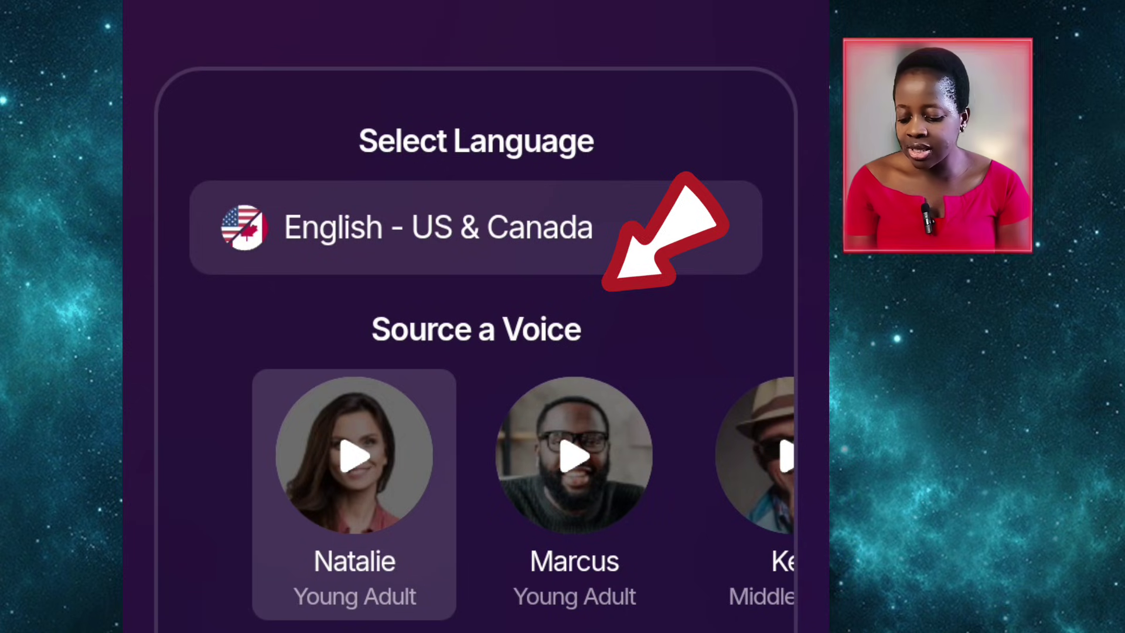
Step: Preview the available English - US & Canada source voices and select Terrell, Middle-Aged
{"action": "scroll", "coordinate": [369, 557], "scroll_direction": "up", "scroll_amount": 1}
{"action": "scroll", "coordinate": [371, 432], "scroll_direction": "down", "scroll_amount": 4}
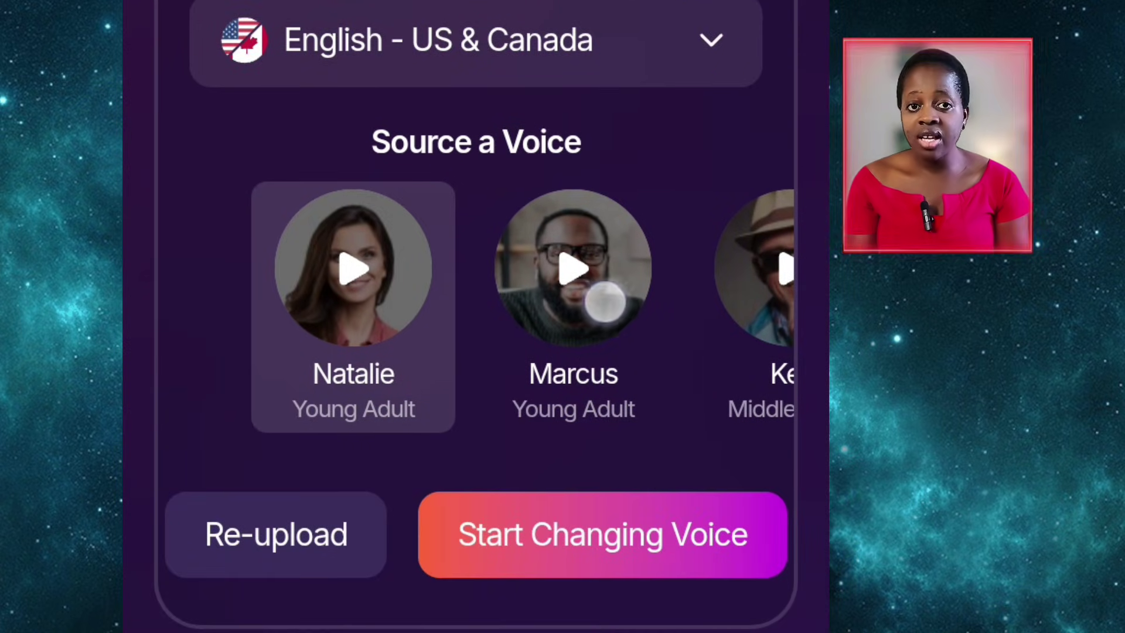
{"action": "left_click_drag", "start_coordinate": [605, 301], "coordinate": [693, 336]}
{"action": "scroll", "coordinate": [427, 311], "scroll_direction": "down", "scroll_amount": 2}
{"action": "left_click_drag", "start_coordinate": [610, 306], "coordinate": [762, 317]}
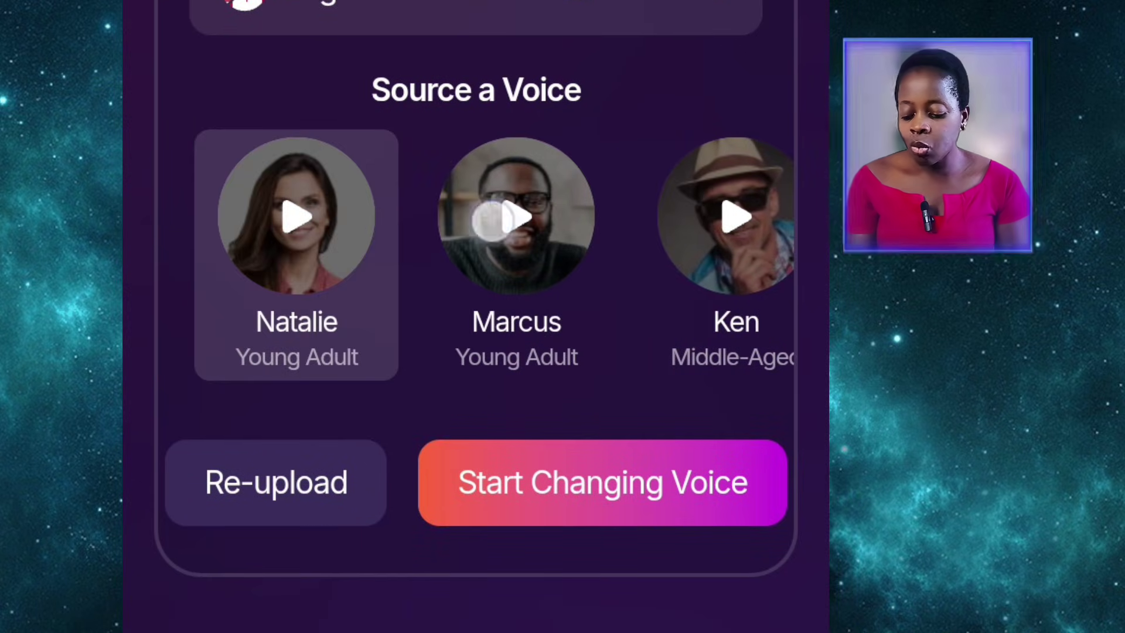
{"action": "left_click", "coordinate": [489, 220]}
{"action": "left_click", "coordinate": [735, 217]}
{"action": "left_click", "coordinate": [696, 216]}
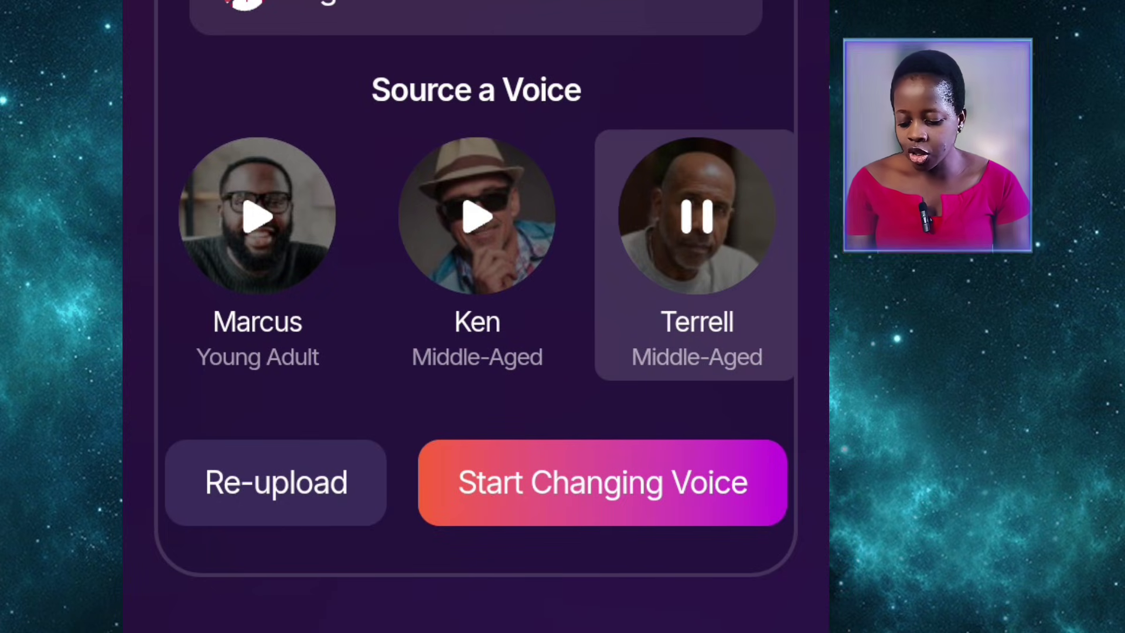
Step: Start changing the recording to the selected source voice
{"action": "scroll", "coordinate": [683, 254], "scroll_direction": "up", "scroll_amount": 1}
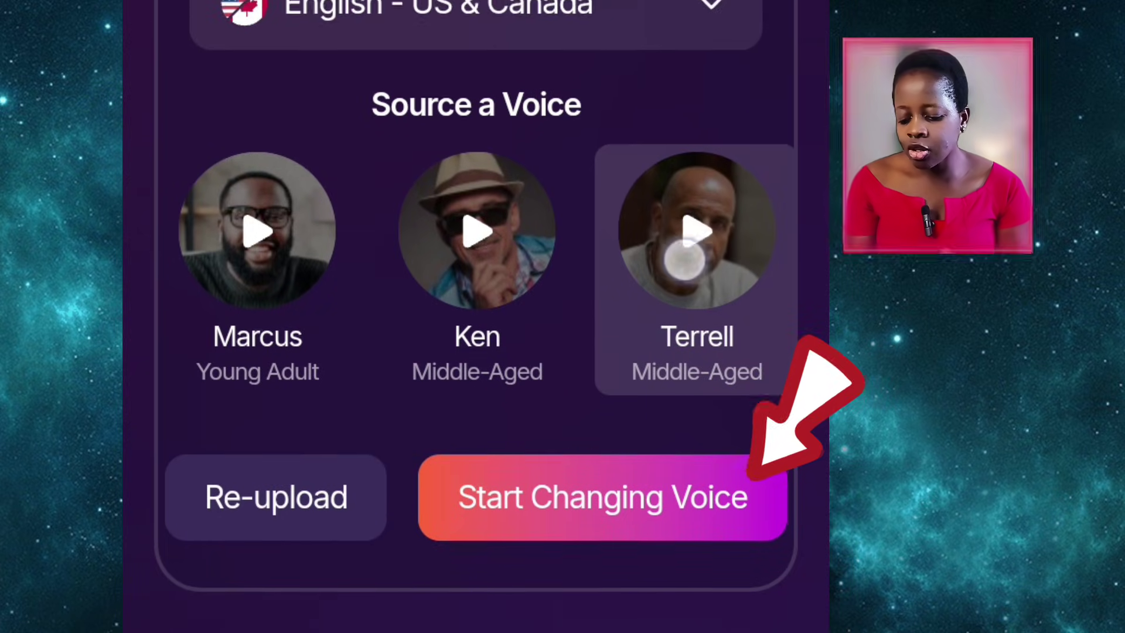
{"action": "left_click", "coordinate": [650, 495]}
{"action": "left_click", "coordinate": [583, 495]}
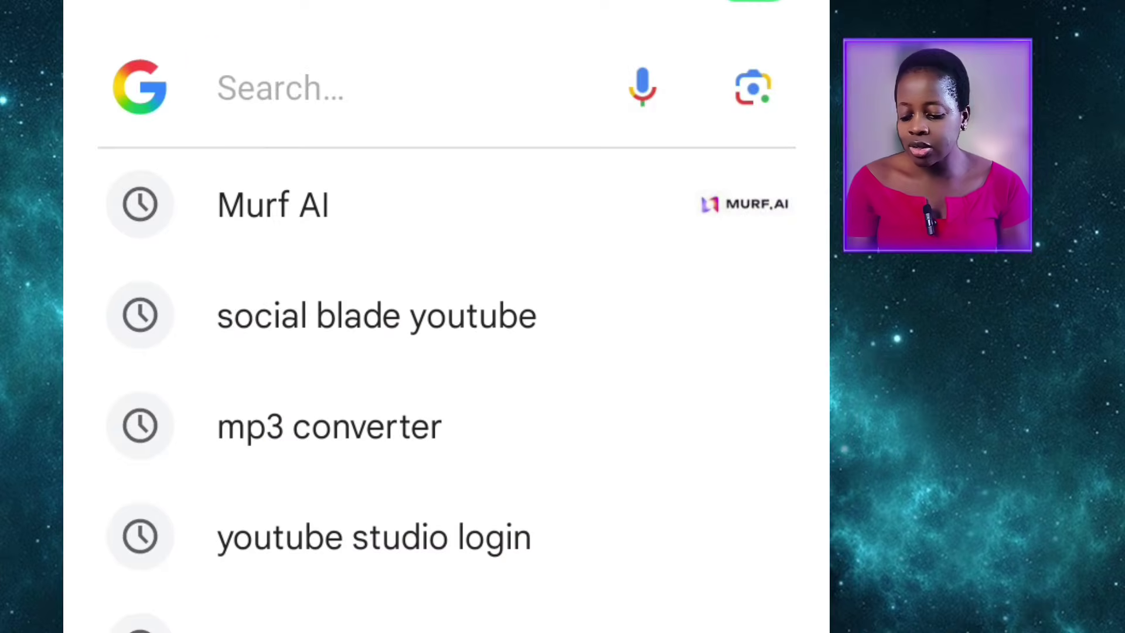
Step: Search the web for "wan. video" and open the Wan video generator site
{"action": "type", "text": "wan."}
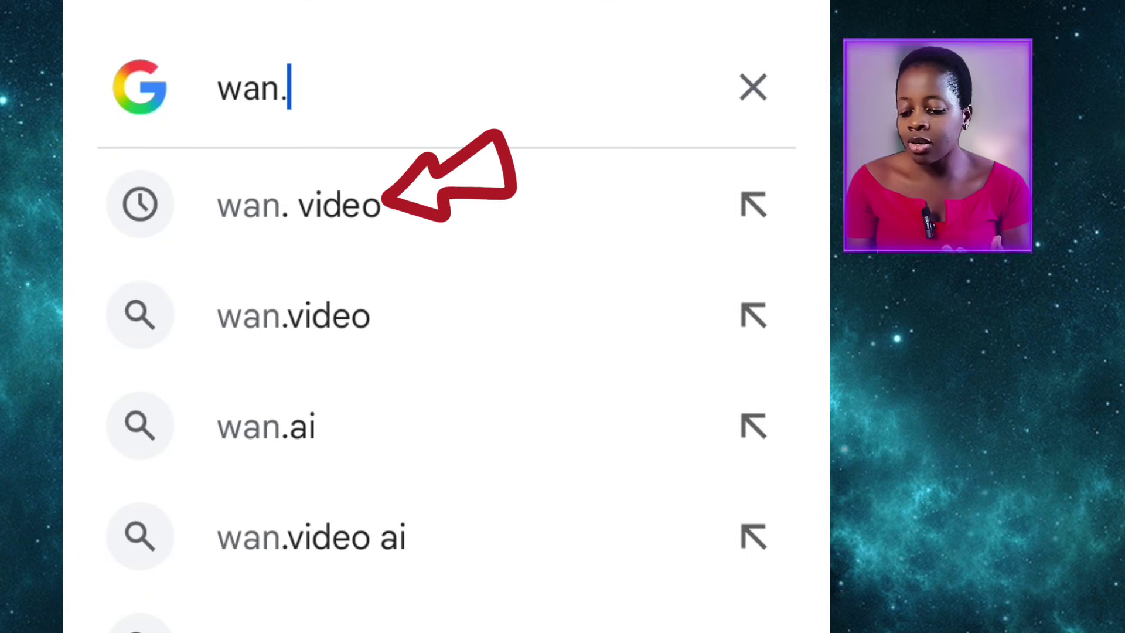
{"action": "type", "text": "v"}
{"action": "left_click", "coordinate": [520, 212]}
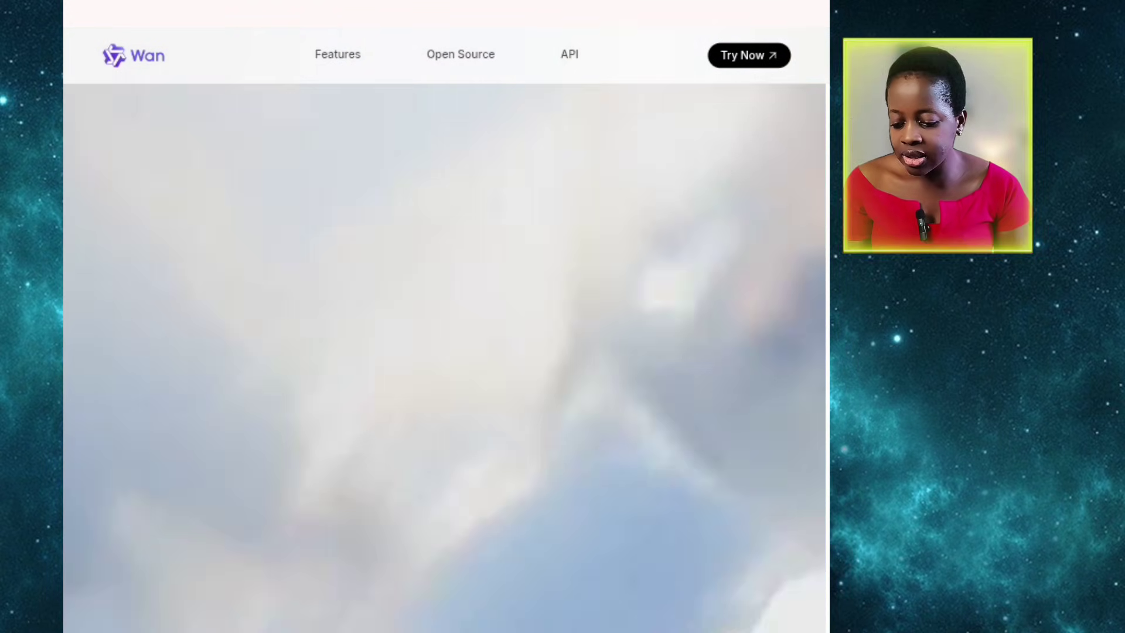
Step: Switch the Wan generator to Avatar mode and go to its Speech to Video prompt box
{"action": "scroll", "coordinate": [445, 351], "scroll_direction": "down", "scroll_amount": 10}
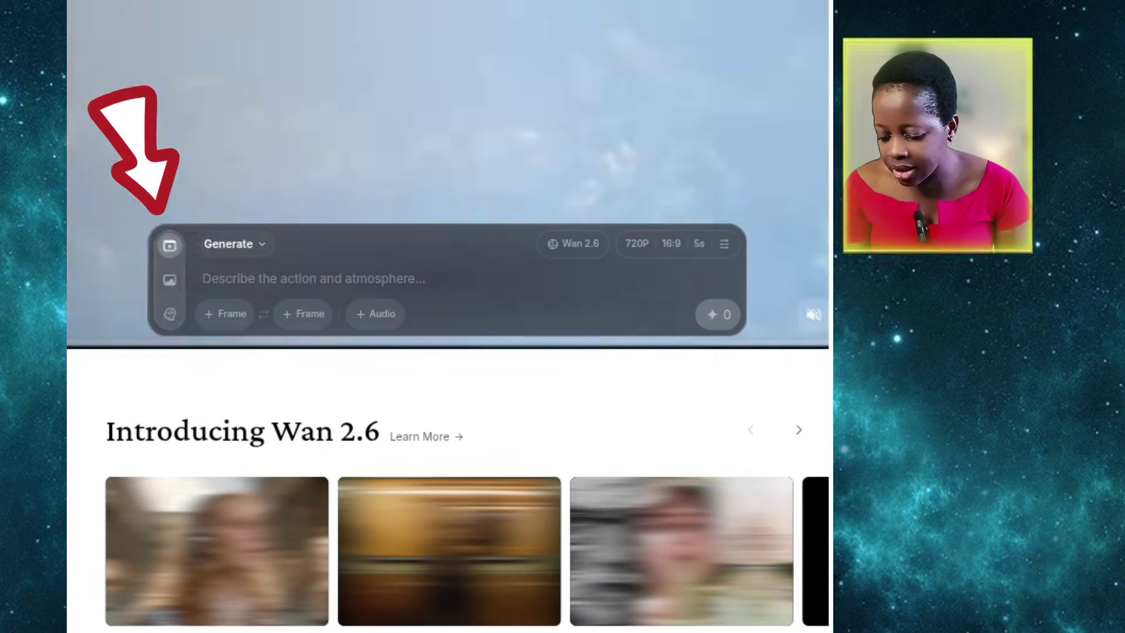
{"action": "mouse_move", "coordinate": [169, 245]}
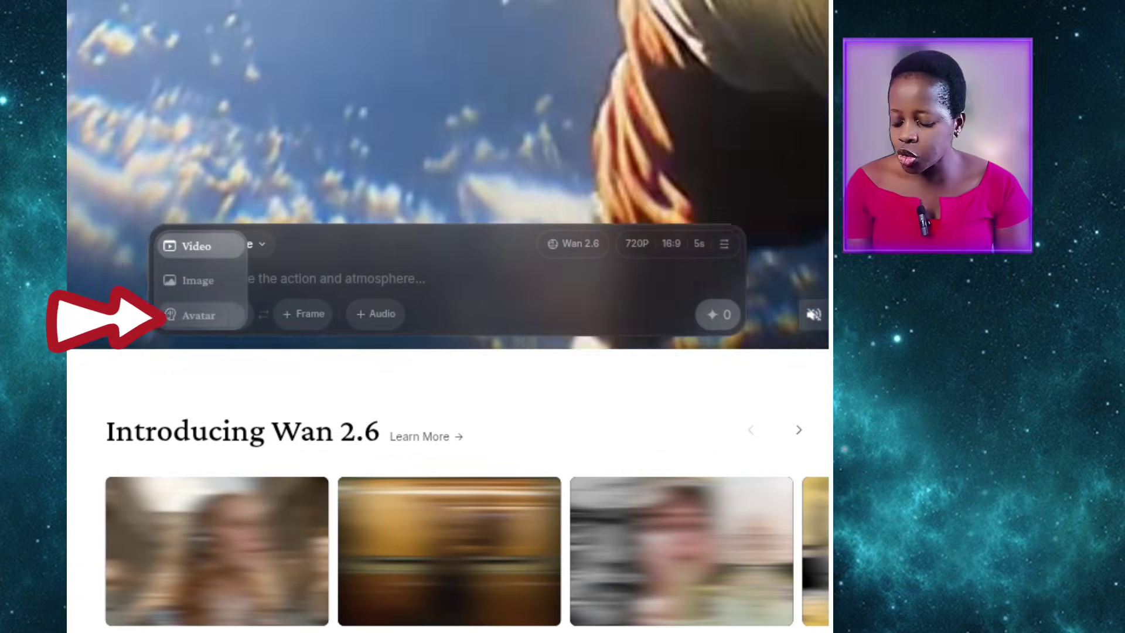
{"action": "left_click", "coordinate": [196, 315]}
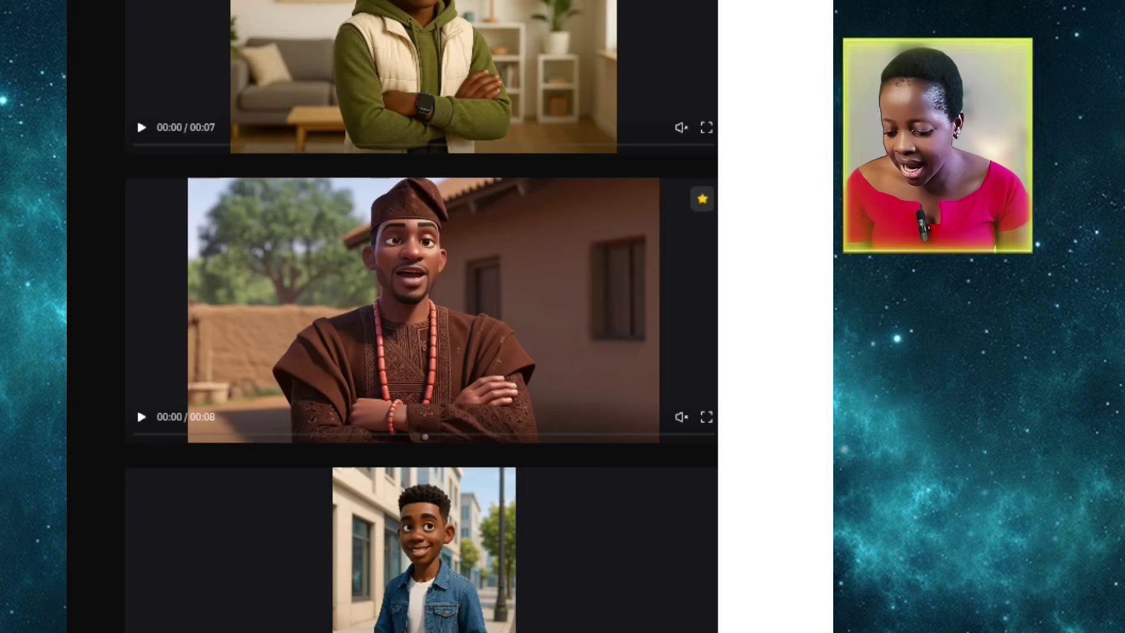
{"action": "scroll", "coordinate": [465, 271], "scroll_direction": "down", "scroll_amount": 15}
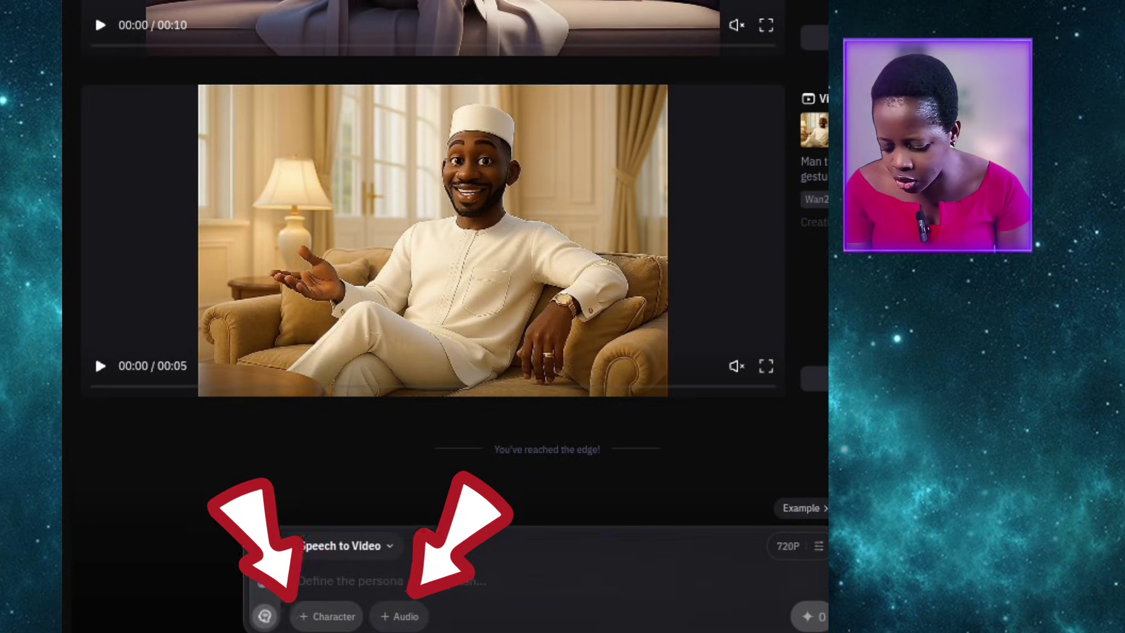
Step: Add the image of the man in a green cap, green outfit and red beads as the character
{"action": "left_click", "coordinate": [327, 616]}
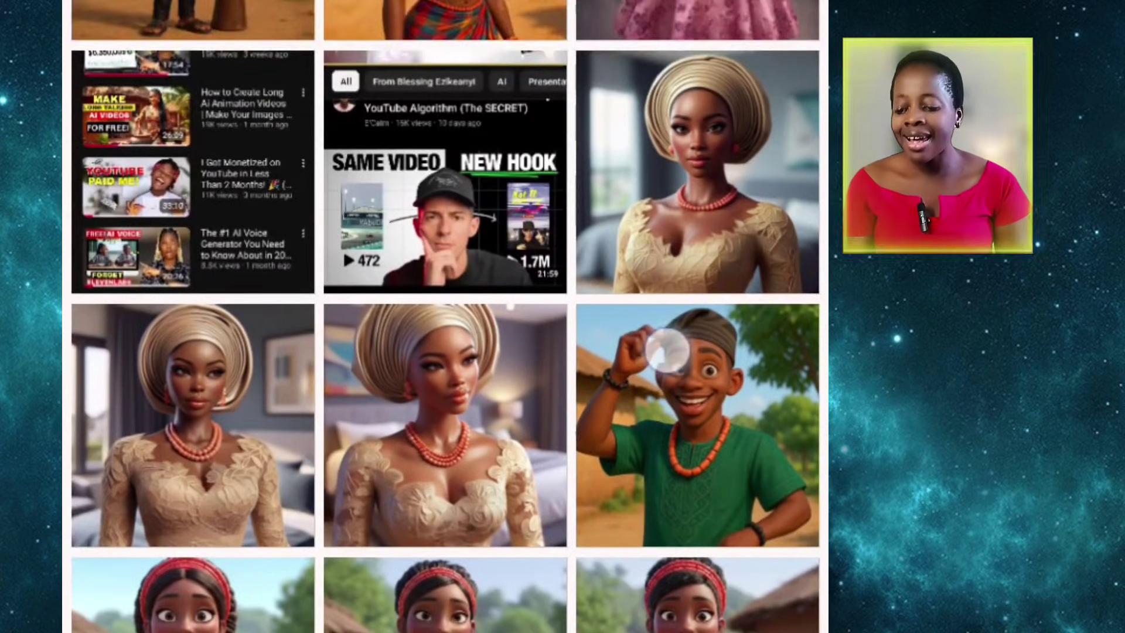
{"action": "left_click_drag", "start_coordinate": [673, 334], "coordinate": [678, 206]}
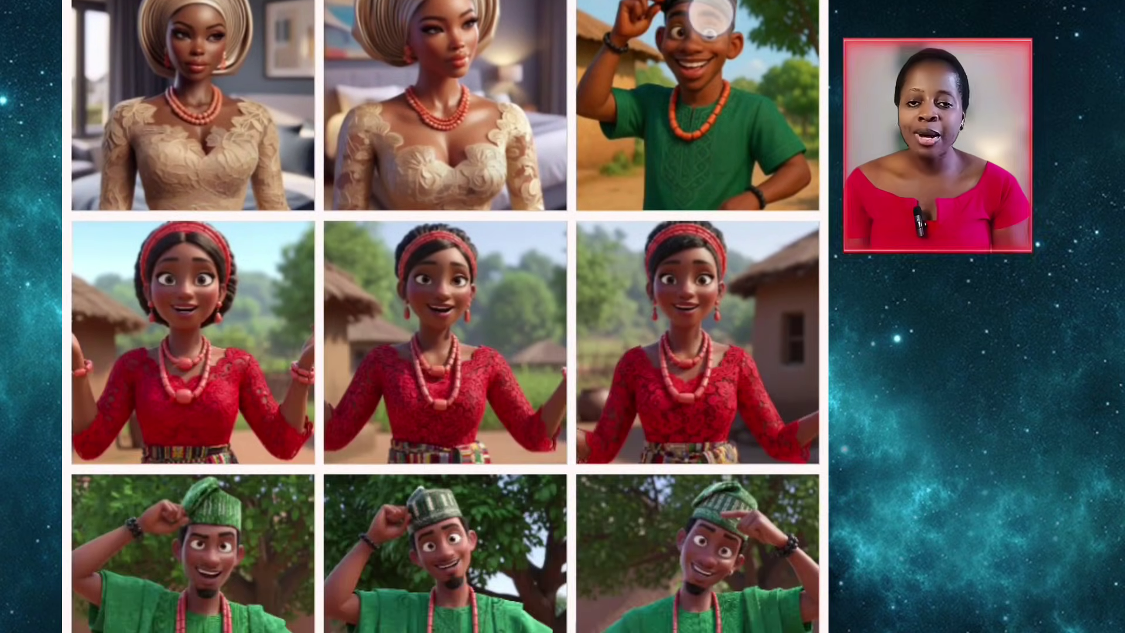
{"action": "scroll", "coordinate": [445, 316], "scroll_direction": "down", "scroll_amount": 5}
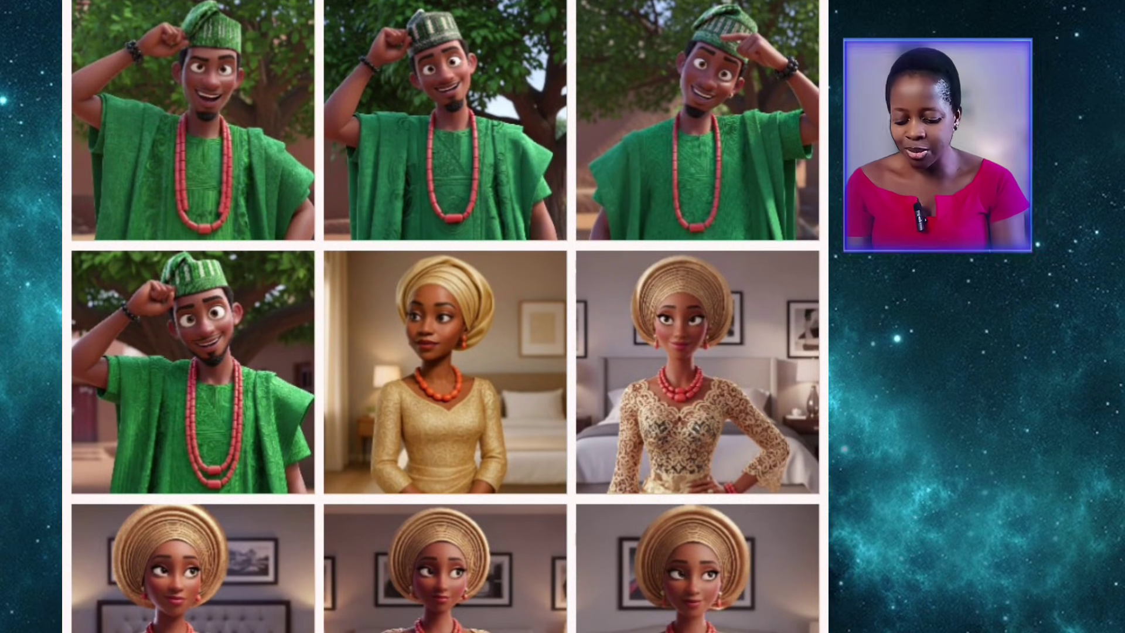
{"action": "scroll", "coordinate": [673, 352], "scroll_direction": "down", "scroll_amount": 10}
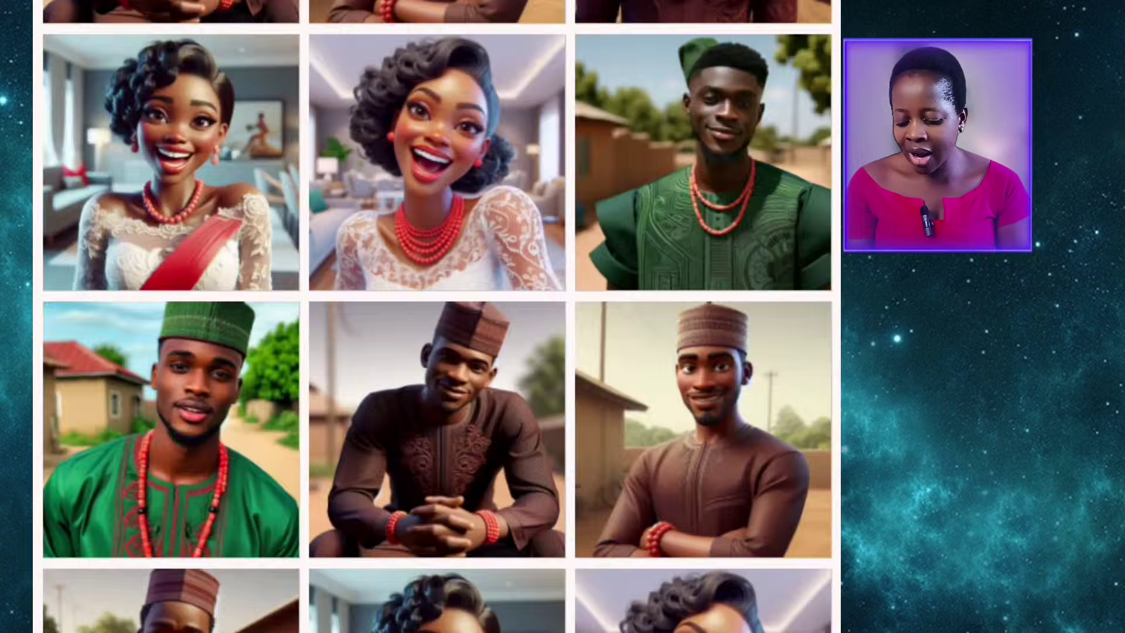
{"action": "left_click", "coordinate": [234, 434]}
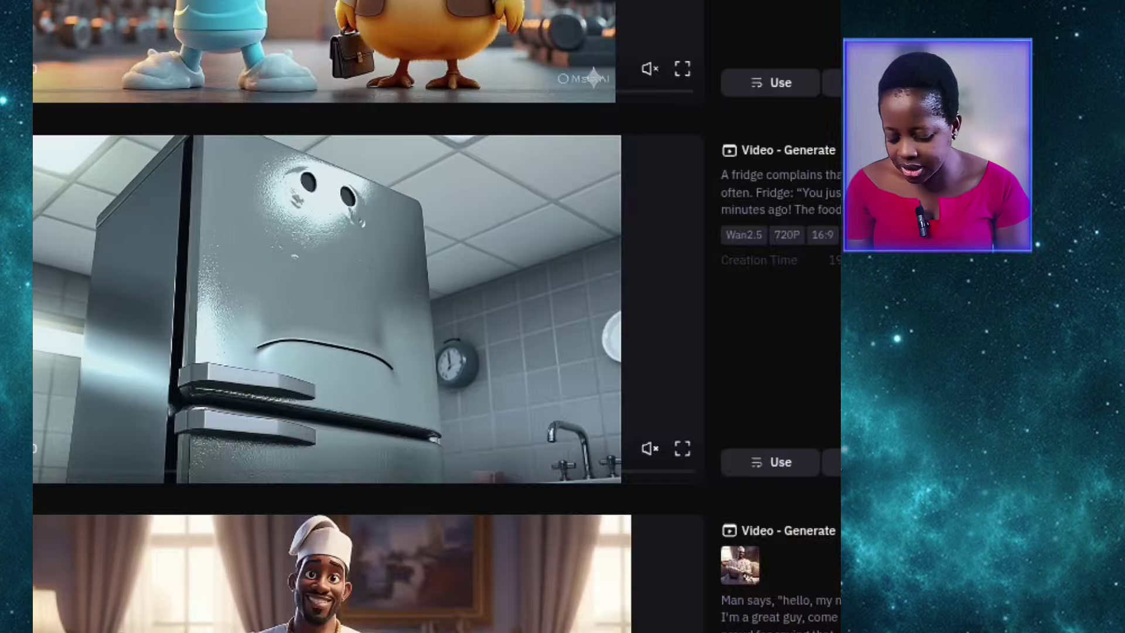
Step: Upload the speech audio from the device and confirm its trim to the first 15 seconds
{"action": "scroll", "coordinate": [293, 234], "scroll_direction": "down", "scroll_amount": 5}
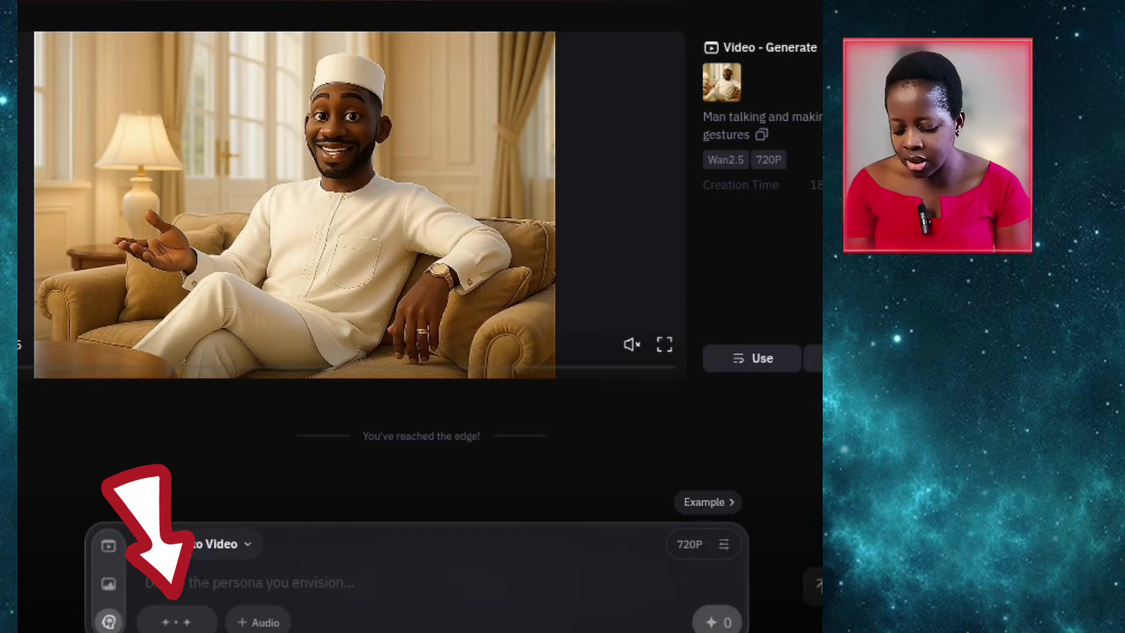
{"action": "left_click", "coordinate": [258, 622]}
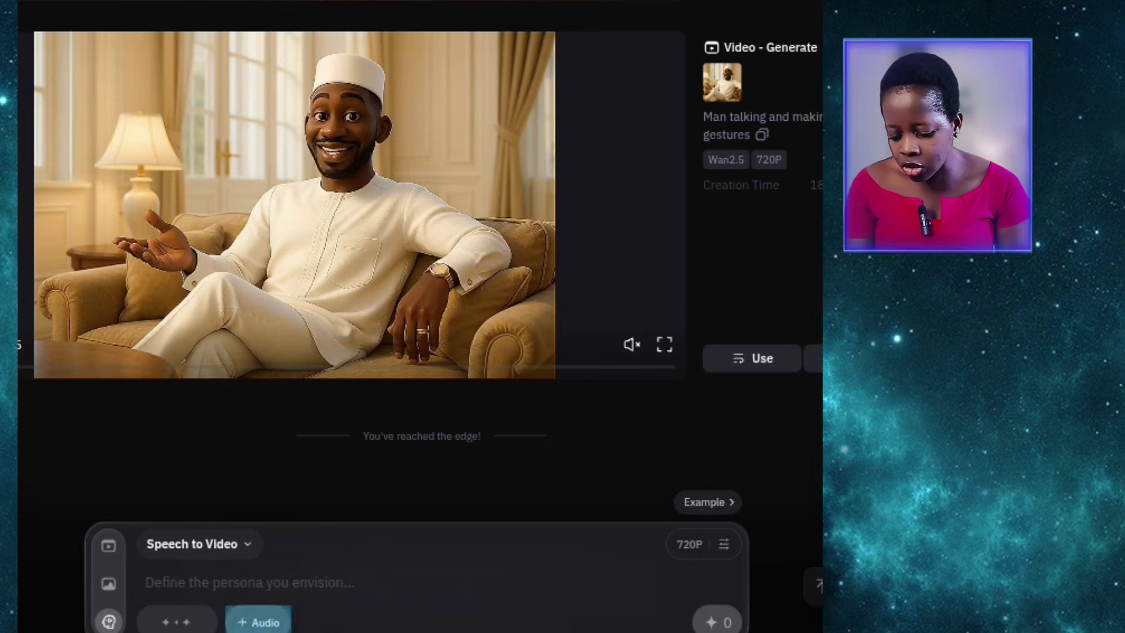
{"action": "left_click", "coordinate": [321, 582]}
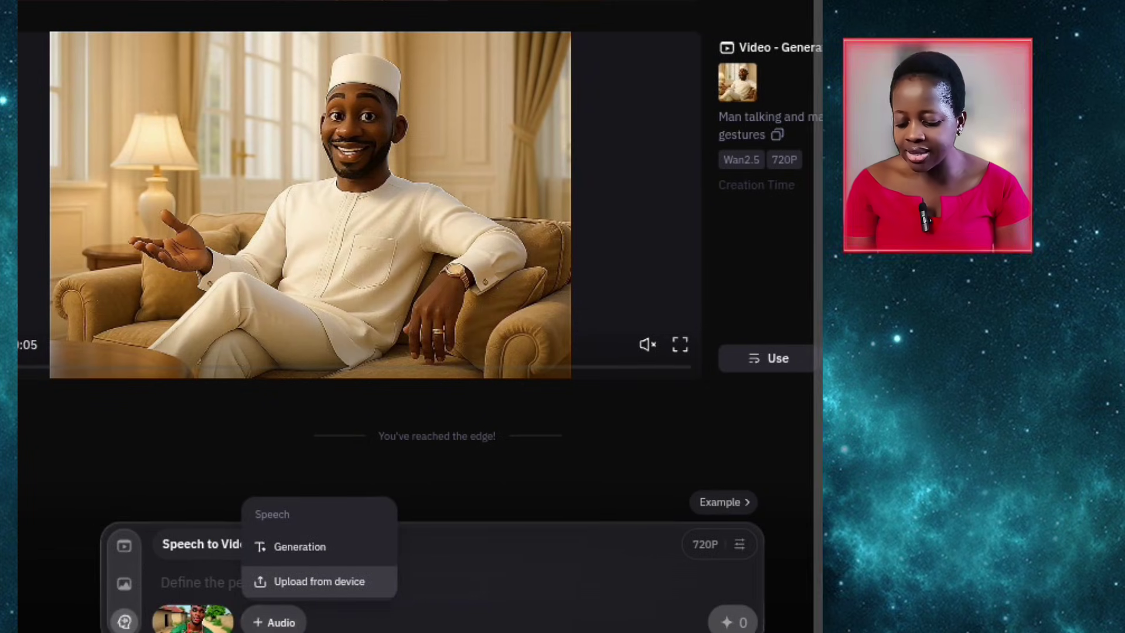
{"action": "left_click", "coordinate": [326, 581]}
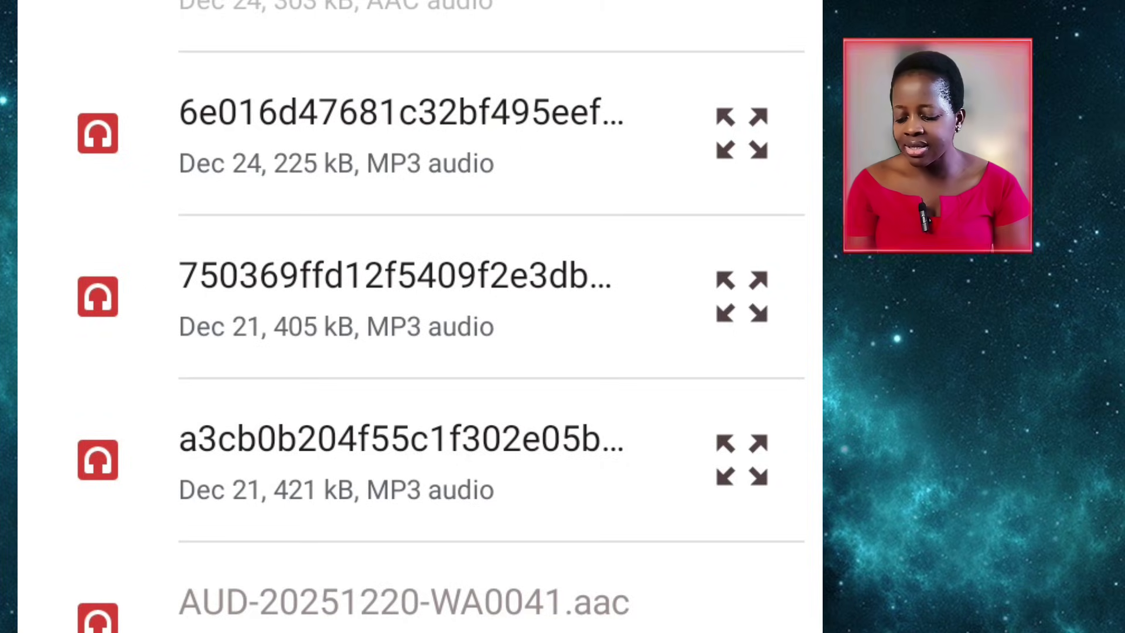
{"action": "scroll", "coordinate": [525, 195], "scroll_direction": "down", "scroll_amount": 15}
{"action": "scroll", "coordinate": [610, 56], "scroll_direction": "down", "scroll_amount": 10}
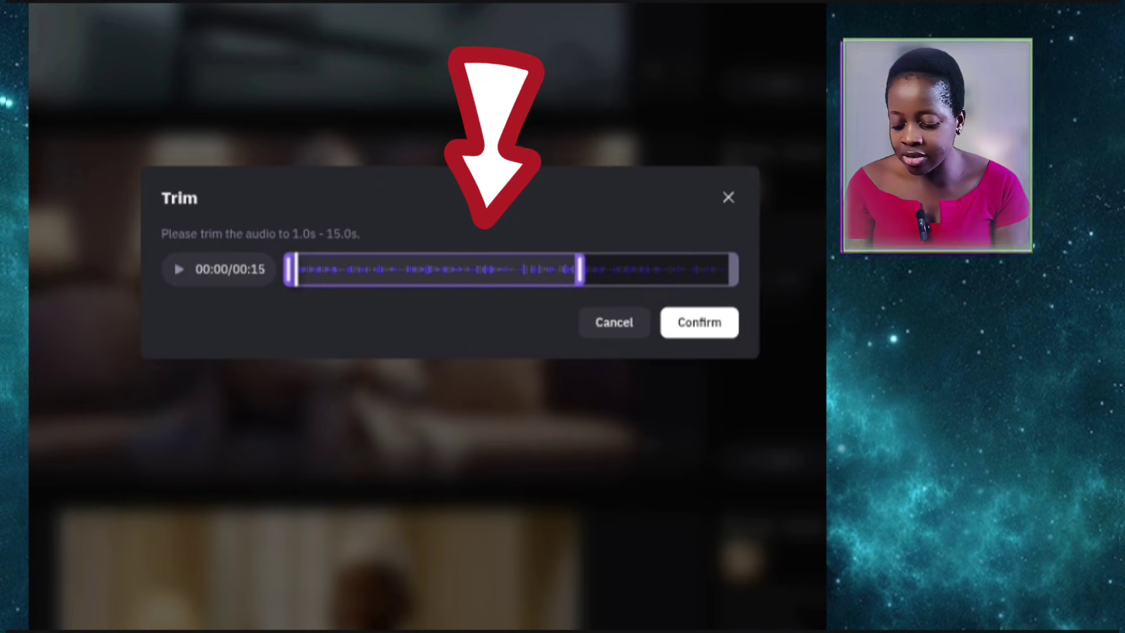
{"action": "left_click", "coordinate": [691, 321]}
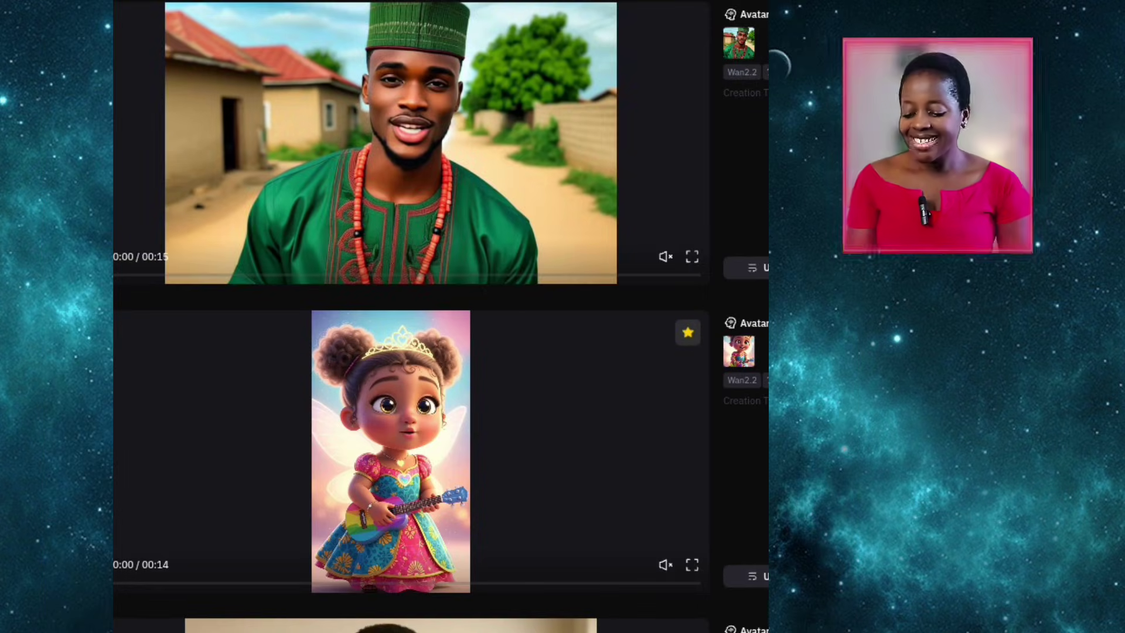
Step: Open the generated talking video of the man in green, download it with watermark, and view the downloaded file
{"action": "left_click", "coordinate": [455, 144]}
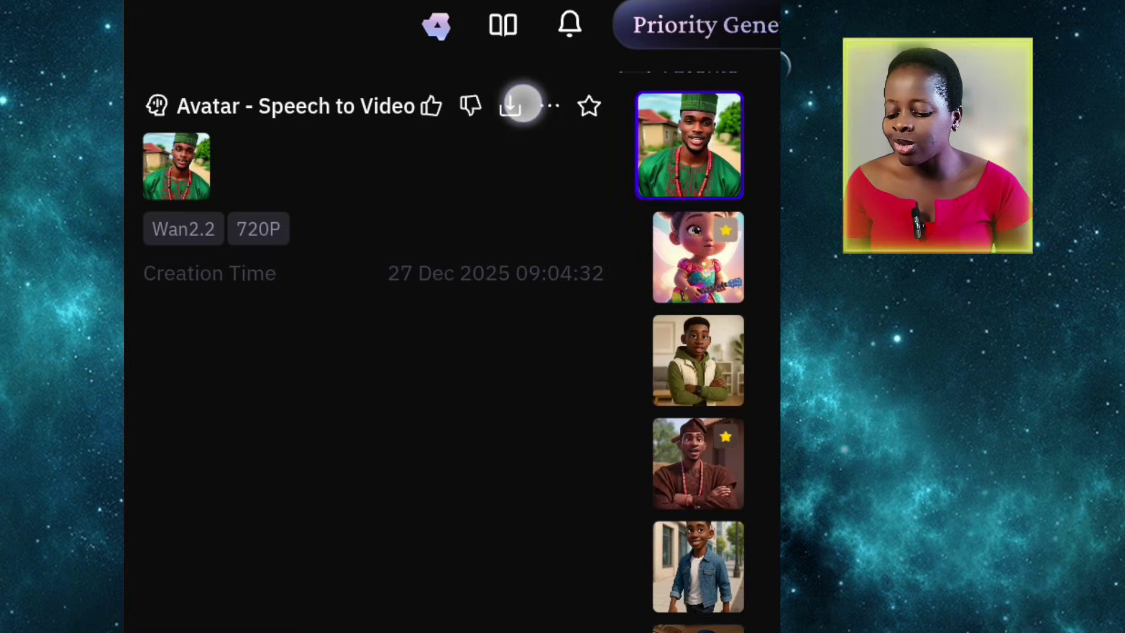
{"action": "left_click", "coordinate": [666, 36]}
{"action": "left_click", "coordinate": [527, 163]}
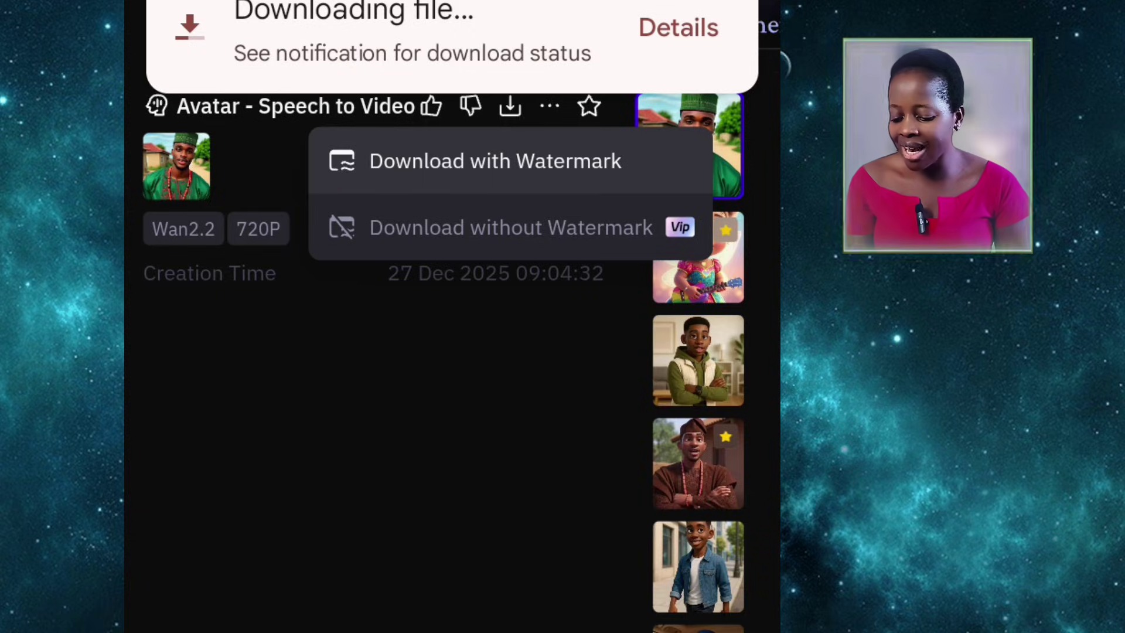
{"action": "left_click", "coordinate": [677, 28]}
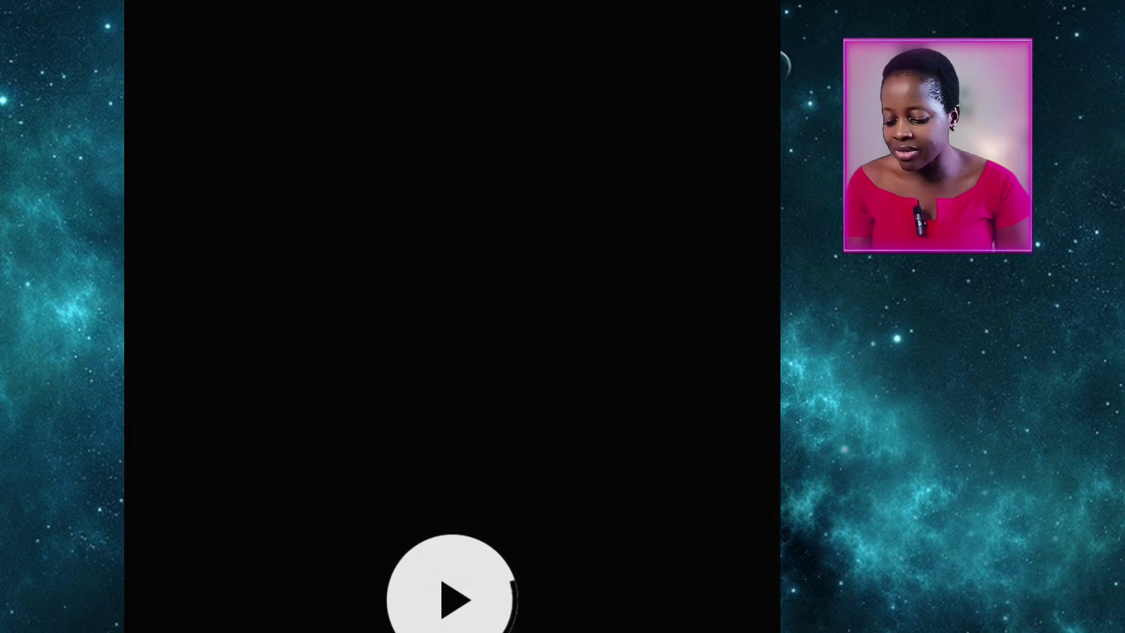